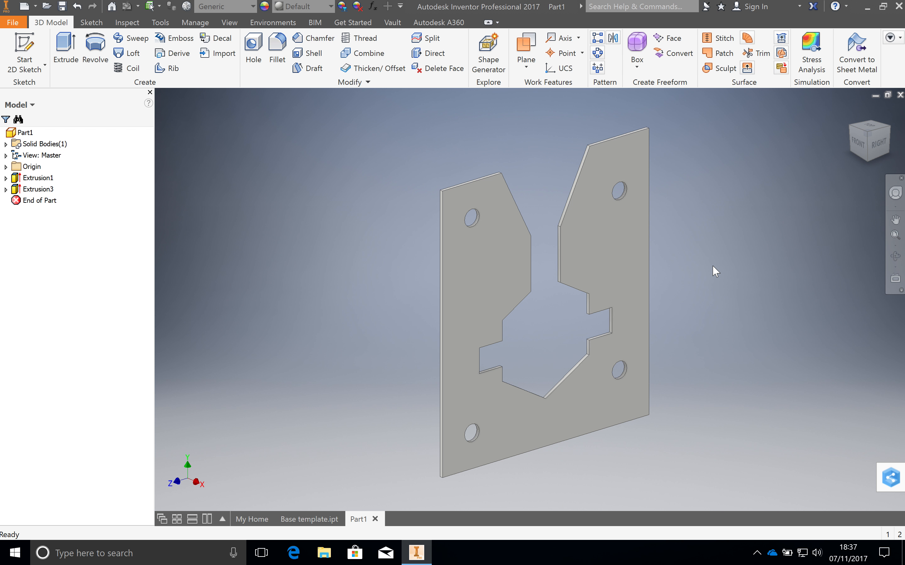
Start exporting the plate's large front face with AutoCAD DXF (*.dxf) as the file type.
{"action": "left_click", "coordinate": [628, 239]}
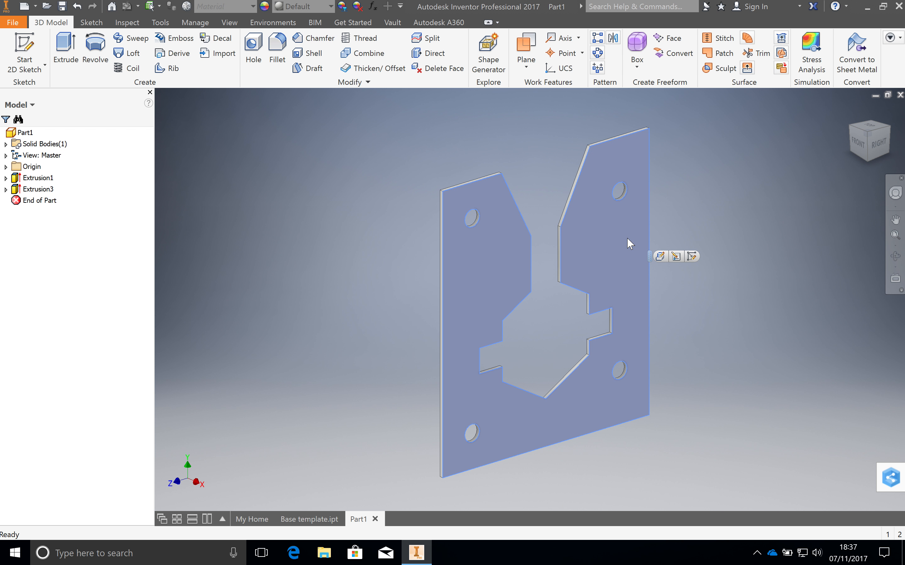
{"action": "right_click", "coordinate": [613, 245]}
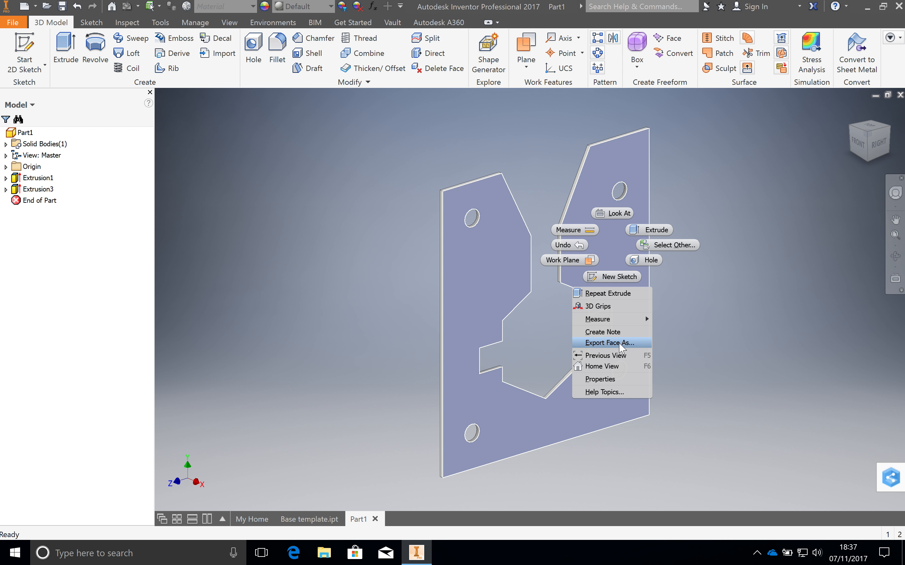
{"action": "left_click", "coordinate": [621, 347]}
{"action": "left_click", "coordinate": [500, 357]}
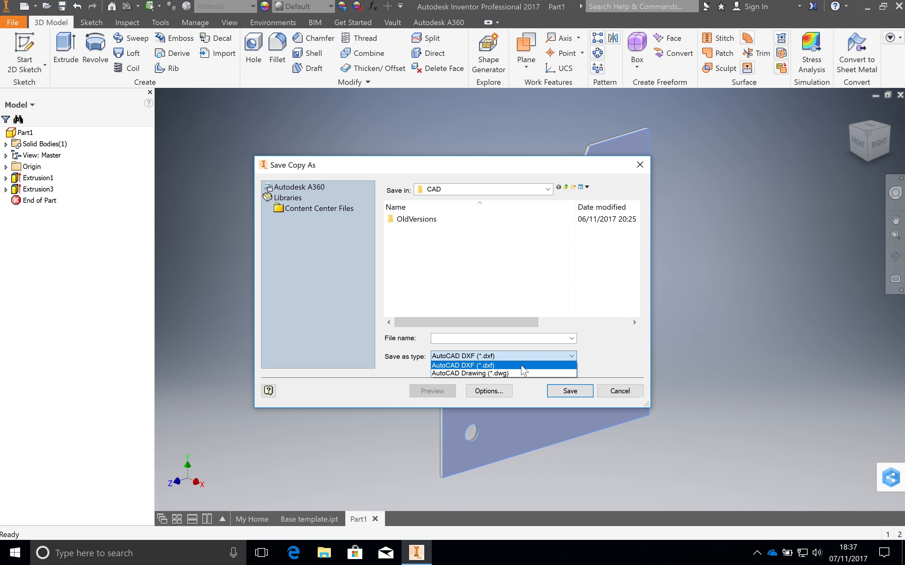
{"action": "left_click", "coordinate": [523, 368]}
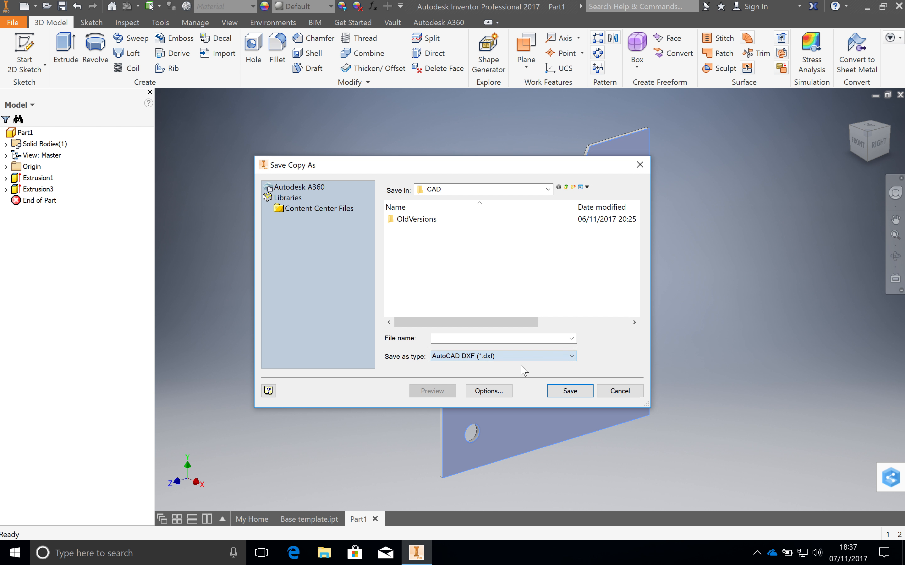
{"action": "left_click", "coordinate": [477, 337]}
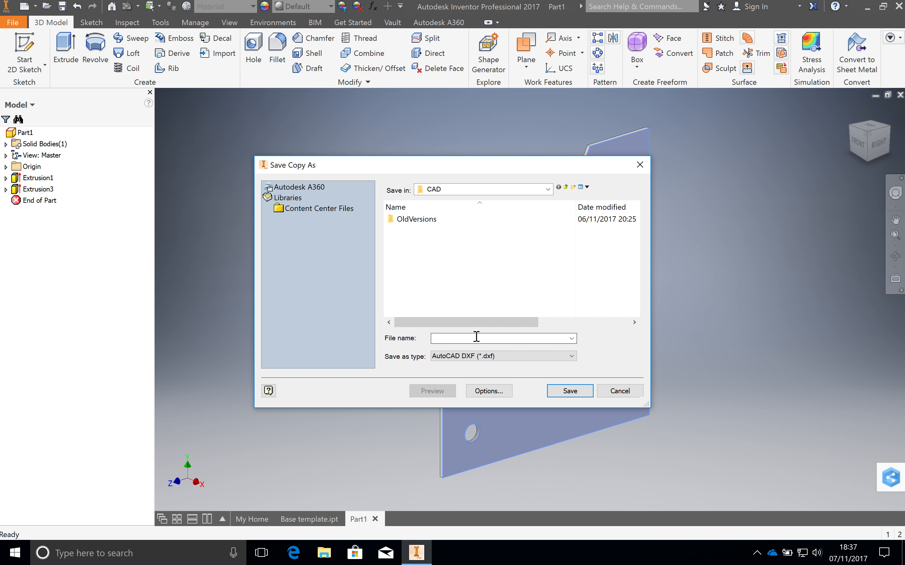
Set the export location to the CAD folder under 3. Projects, Yr 9, Pewter.
{"action": "left_click", "coordinate": [535, 191]}
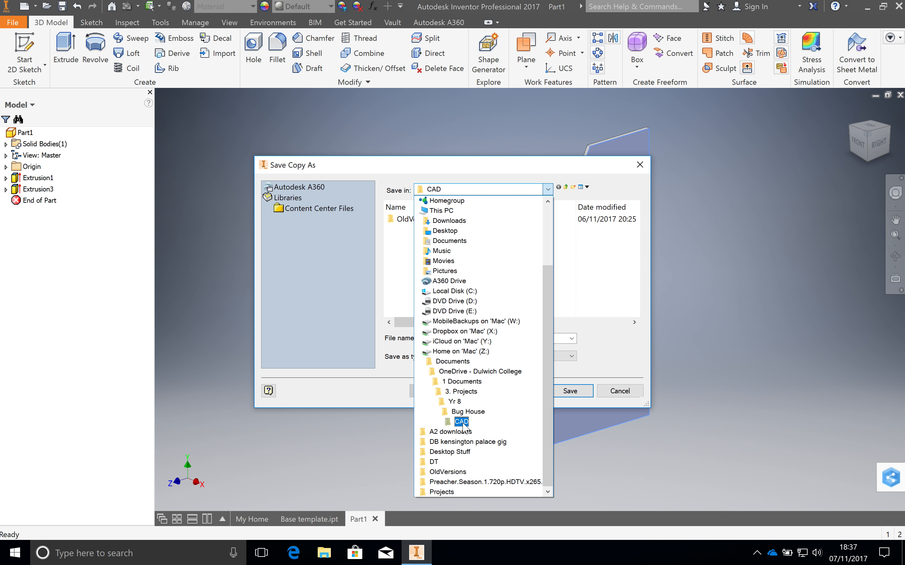
{"action": "left_click", "coordinate": [461, 391]}
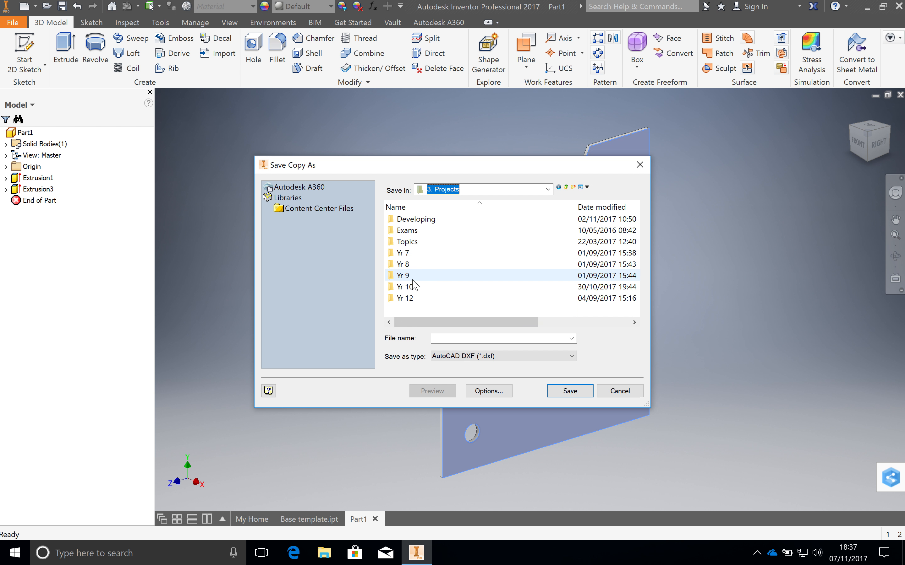
{"action": "double_click", "coordinate": [413, 277]}
{"action": "double_click", "coordinate": [425, 243]}
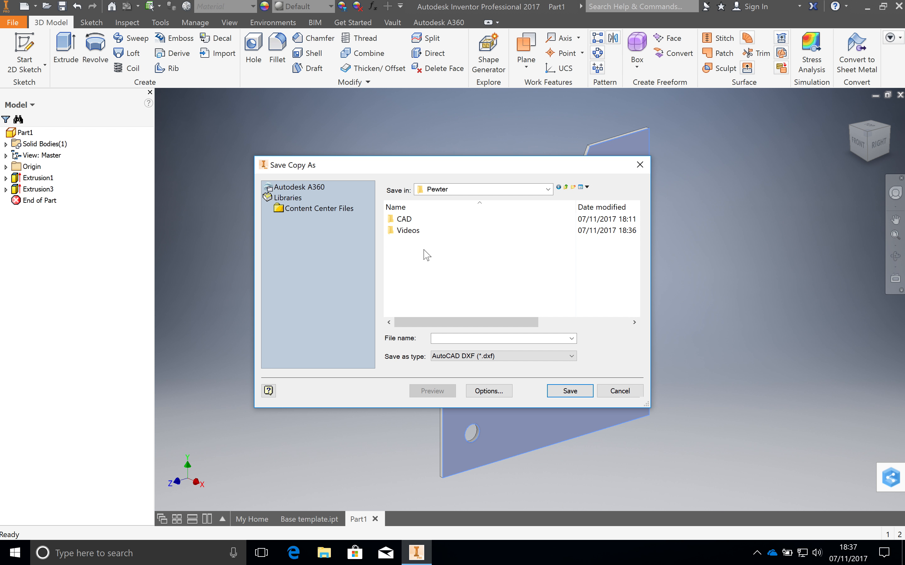
{"action": "double_click", "coordinate": [411, 219]}
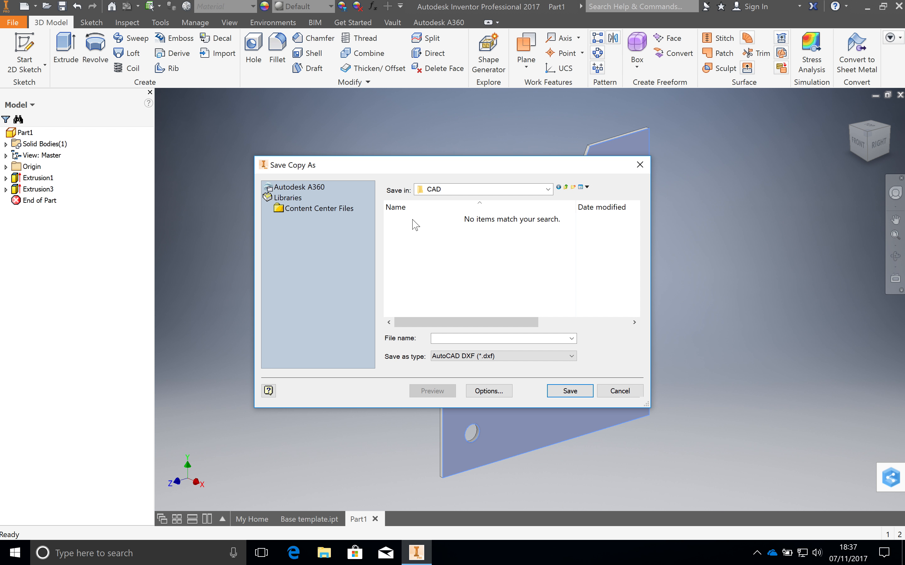
Name the face export "Deisgn idea" and save it, leaving the DXF export options at their defaults.
{"action": "left_click", "coordinate": [473, 340]}
{"action": "type", "text": "Deisgn idea"}
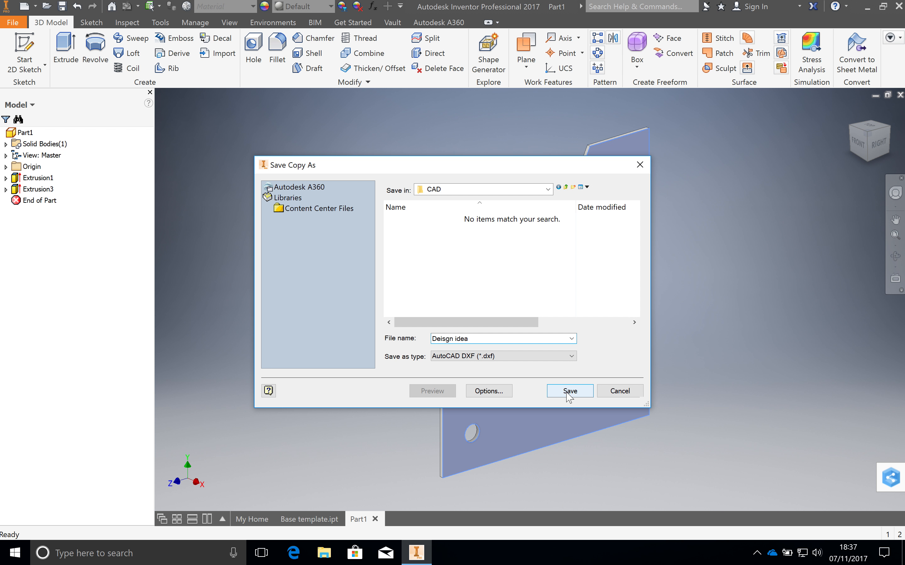
{"action": "left_click", "coordinate": [490, 392]}
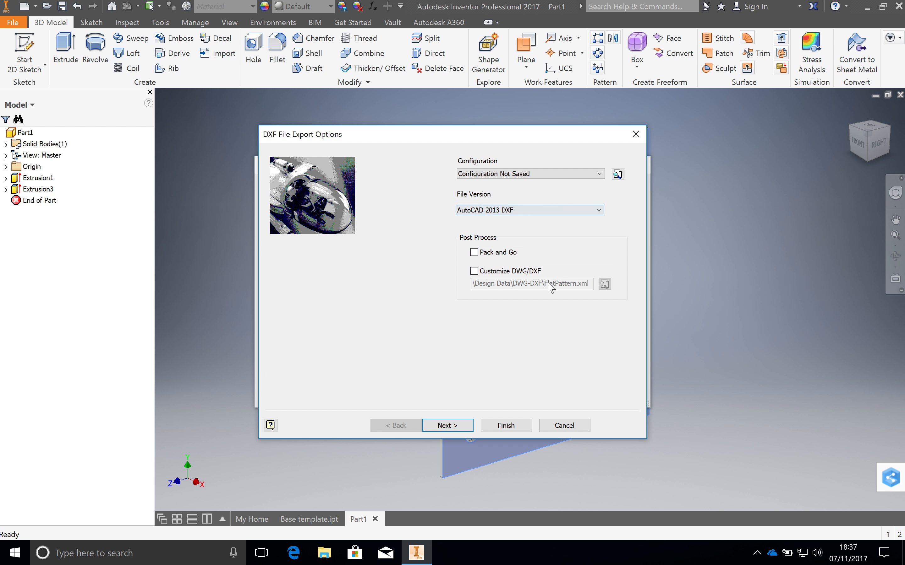
{"action": "left_click", "coordinate": [565, 428]}
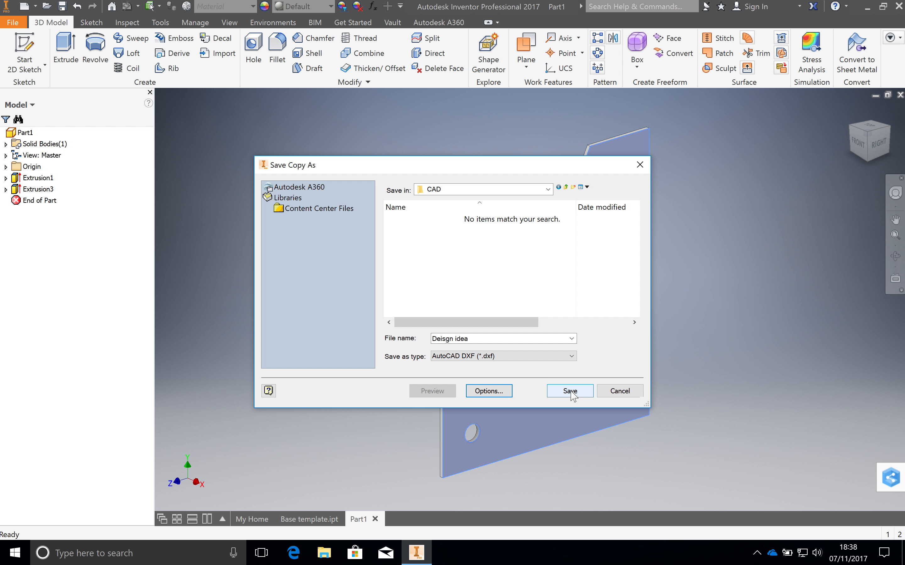
{"action": "left_click", "coordinate": [570, 391]}
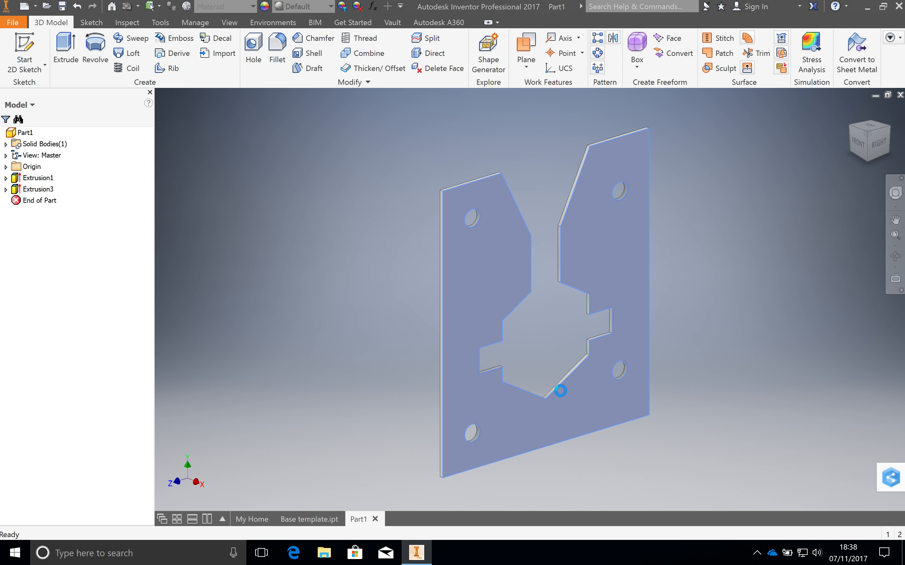
Minimise Inventor, switch to 2D Design V2 and start importing a file into the blank drawing.
{"action": "left_click", "coordinate": [866, 11]}
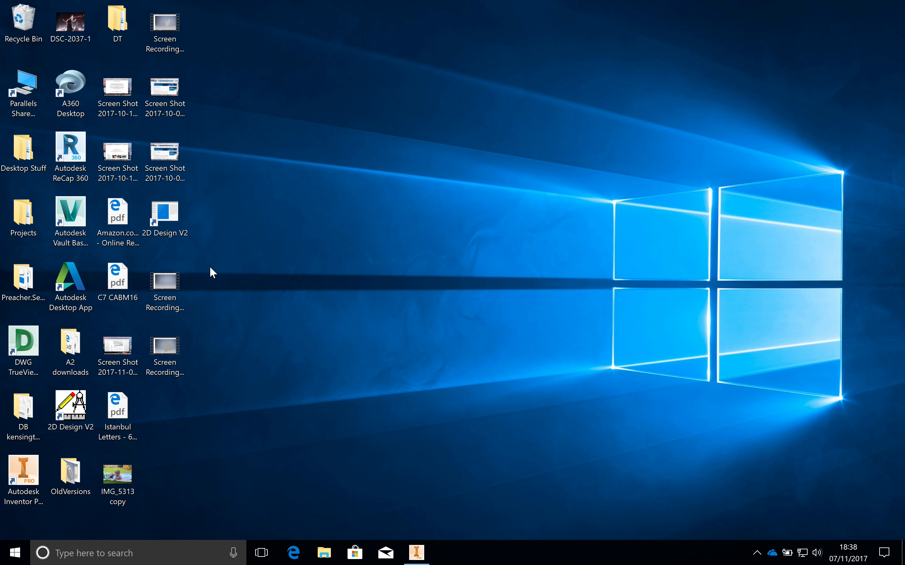
{"action": "double_click", "coordinate": [77, 402]}
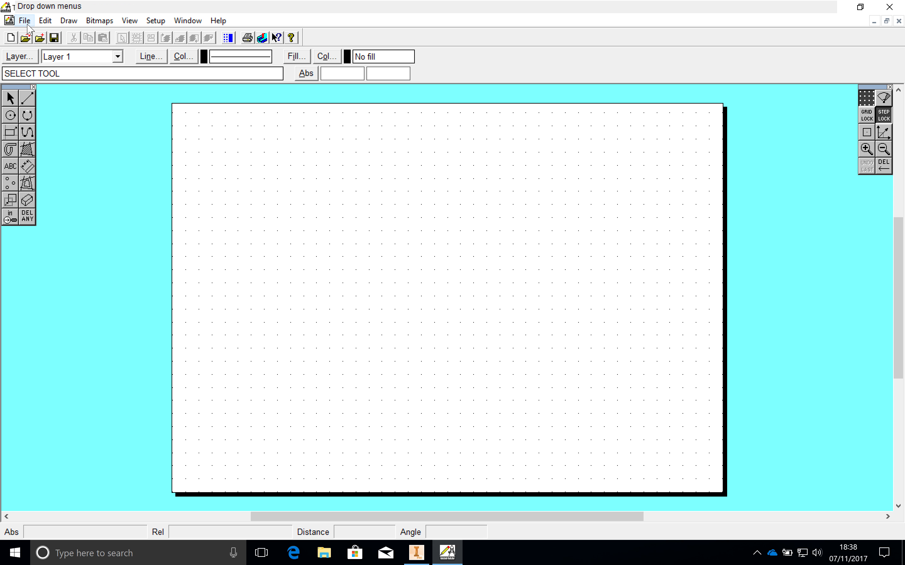
{"action": "left_click", "coordinate": [26, 22]}
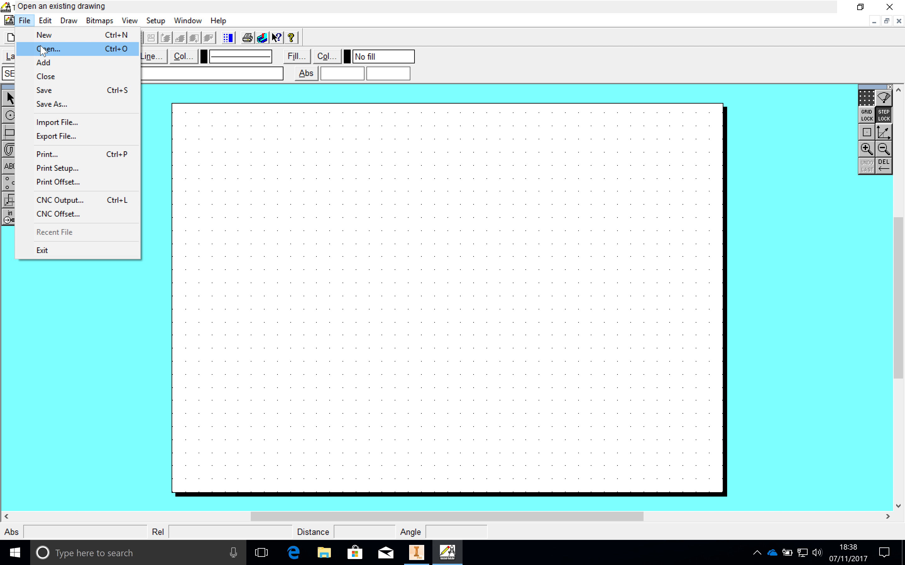
{"action": "left_click", "coordinate": [25, 20]}
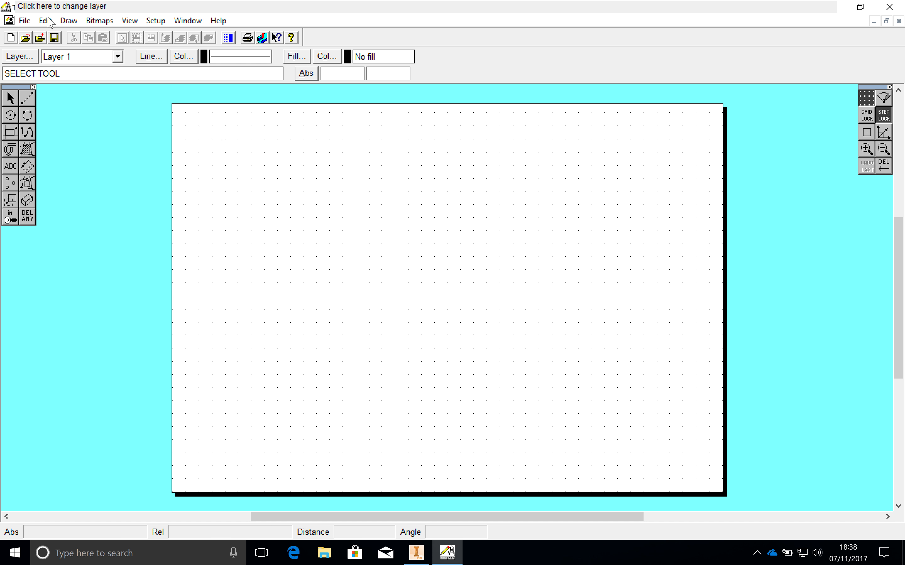
{"action": "left_click", "coordinate": [25, 21]}
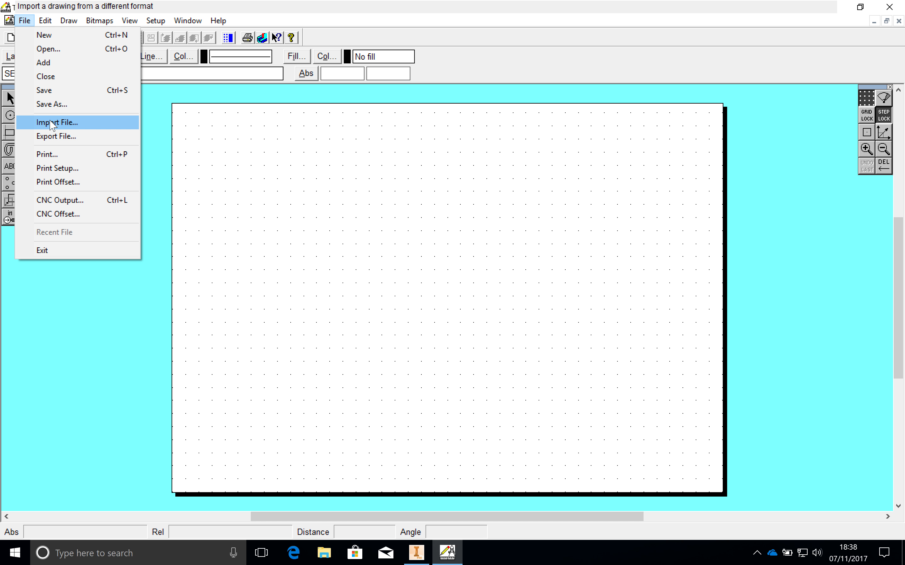
{"action": "left_click", "coordinate": [52, 123]}
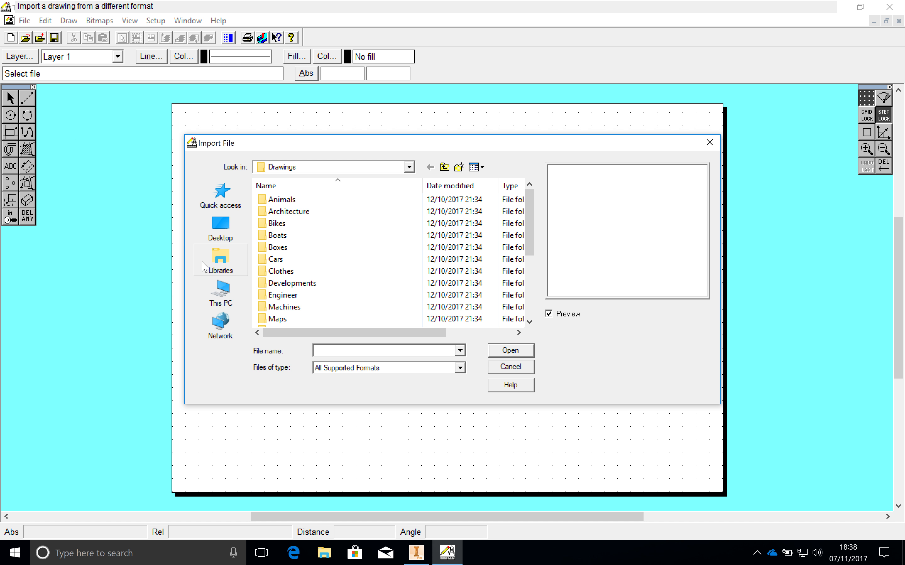
Browse for the import file from Home on 'Mac' (Z:) through Documents, OneDrive - Dulwich College, 1 Documents, 3. Projects, Yr 9 and Pewter to CAD.
{"action": "scroll", "coordinate": [337, 269], "scroll_direction": "down", "scroll_amount": 4}
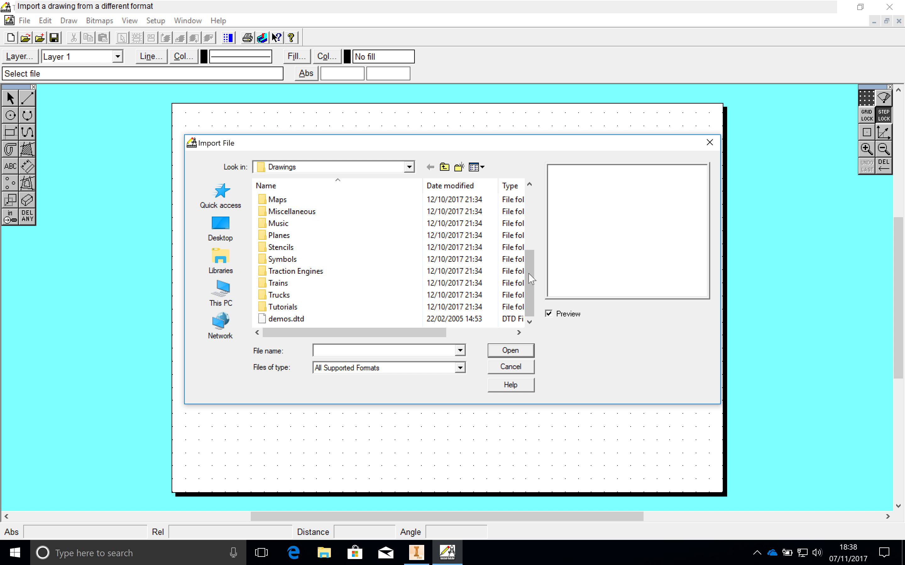
{"action": "left_click", "coordinate": [407, 170]}
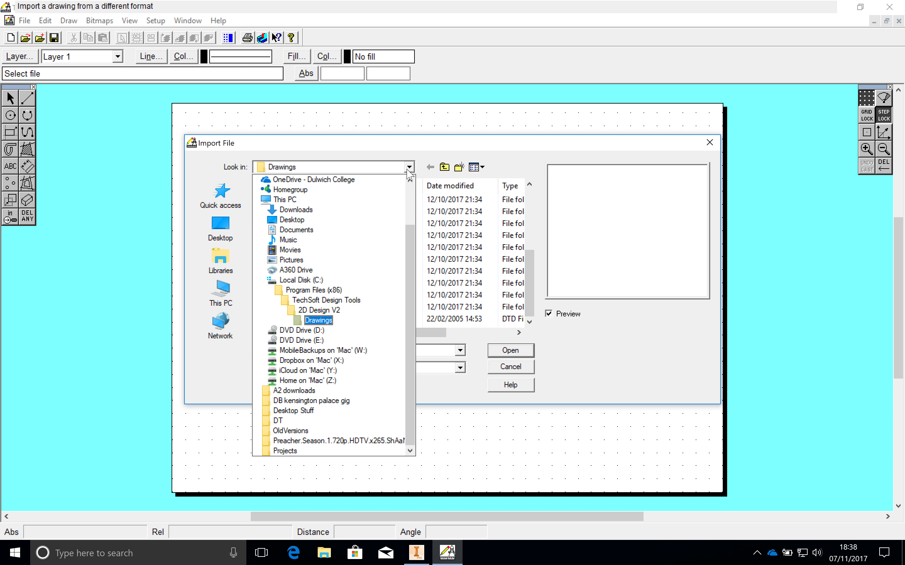
{"action": "left_click", "coordinate": [407, 169]}
{"action": "left_click", "coordinate": [407, 170]}
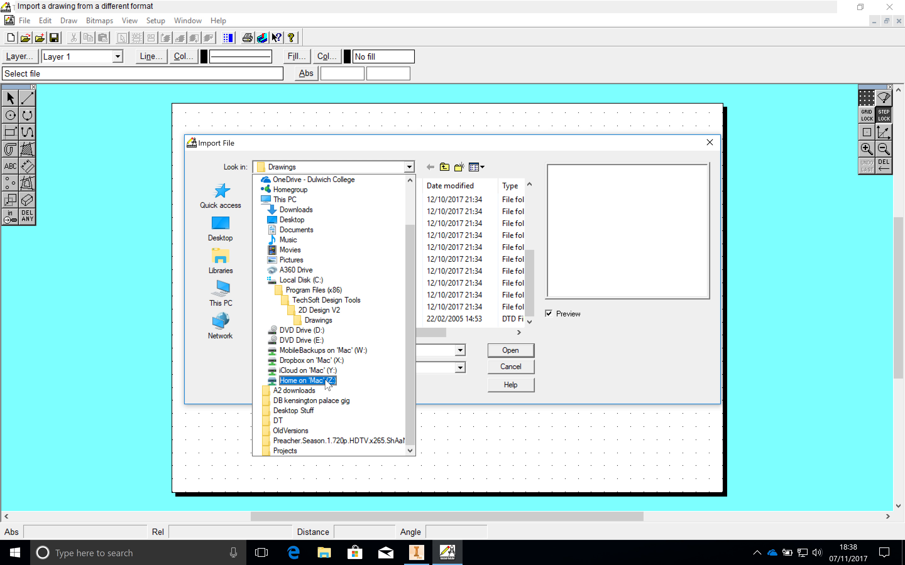
{"action": "left_click", "coordinate": [328, 385]}
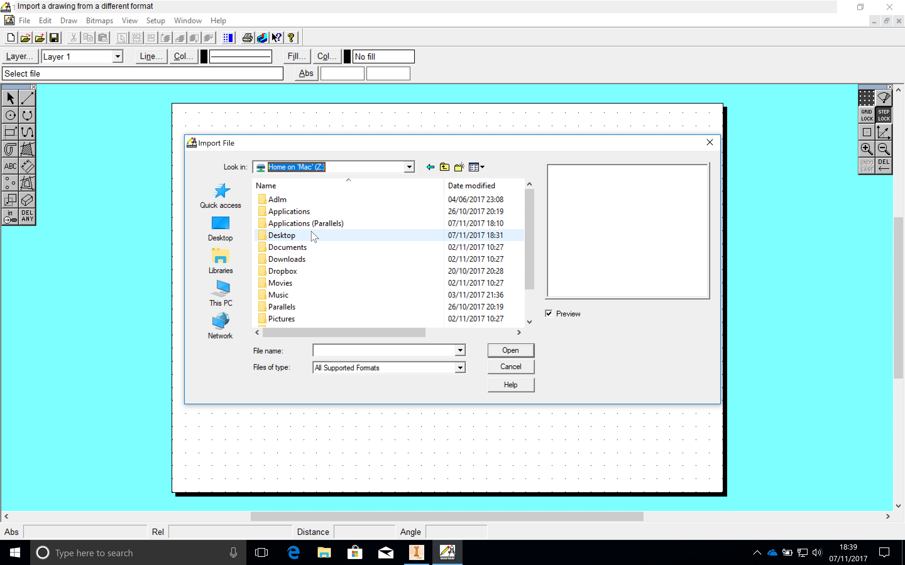
{"action": "double_click", "coordinate": [314, 248]}
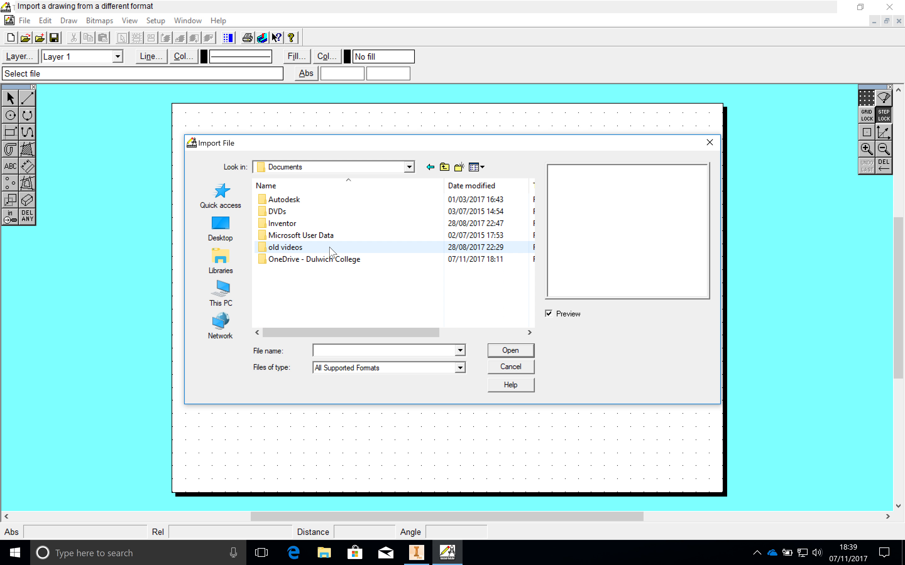
{"action": "double_click", "coordinate": [316, 259]}
{"action": "double_click", "coordinate": [317, 200]}
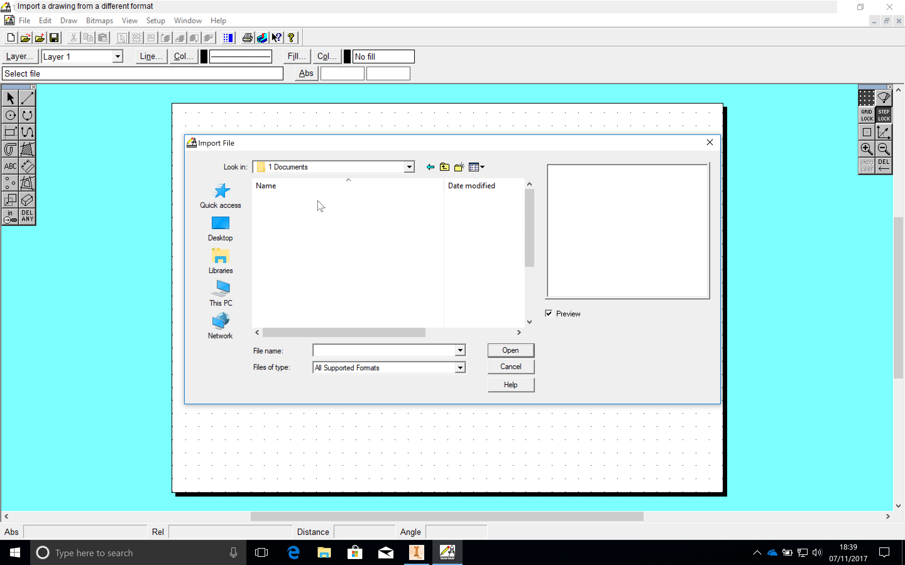
{"action": "double_click", "coordinate": [316, 238]}
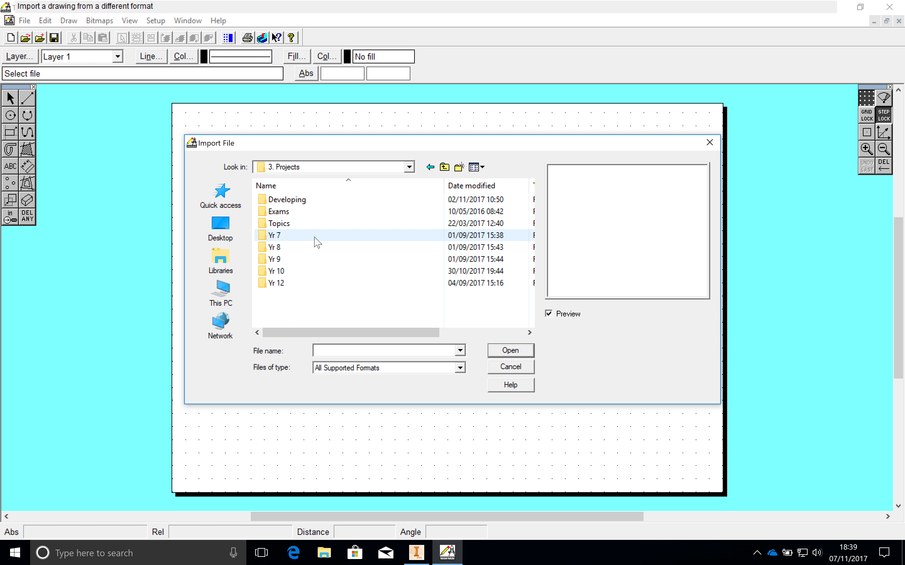
{"action": "double_click", "coordinate": [310, 259]}
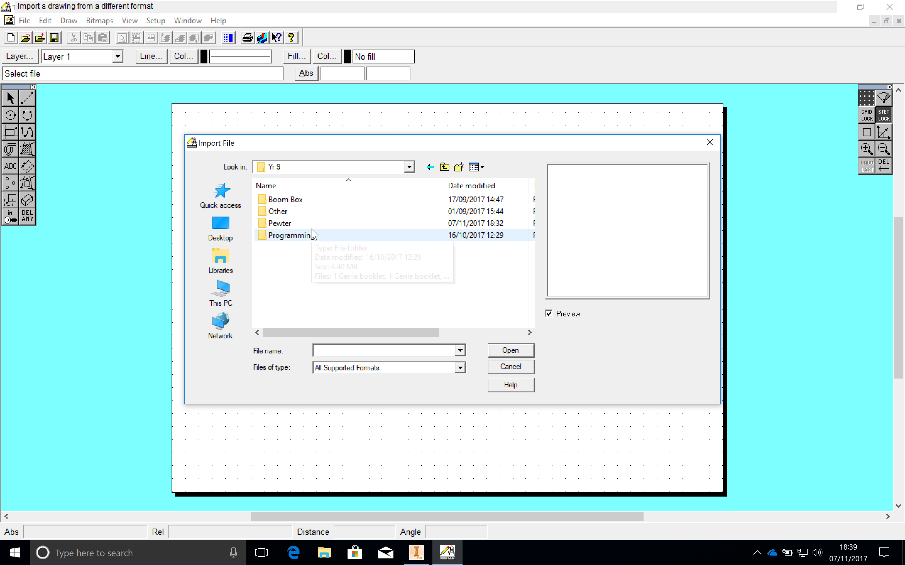
{"action": "double_click", "coordinate": [313, 224]}
{"action": "double_click", "coordinate": [317, 206]}
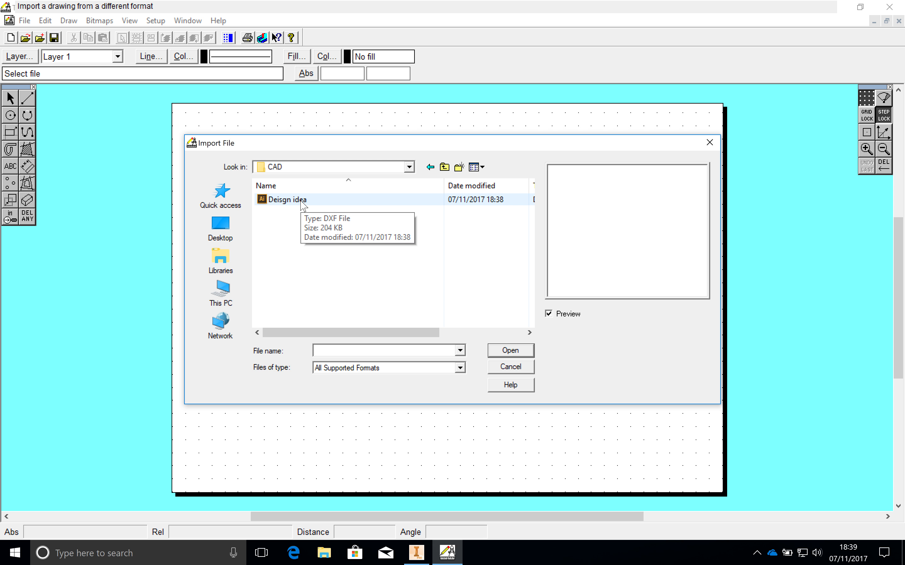
Import the Deisgn idea DXF as a group in mm at 100% scale and move the outline to the page's upper-left corner.
{"action": "left_click", "coordinate": [295, 200]}
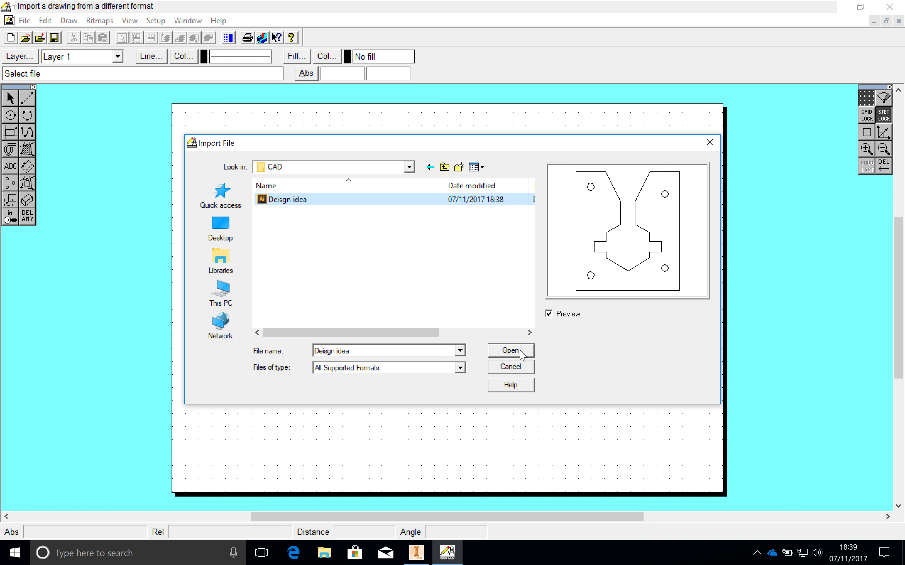
{"action": "left_click", "coordinate": [520, 353]}
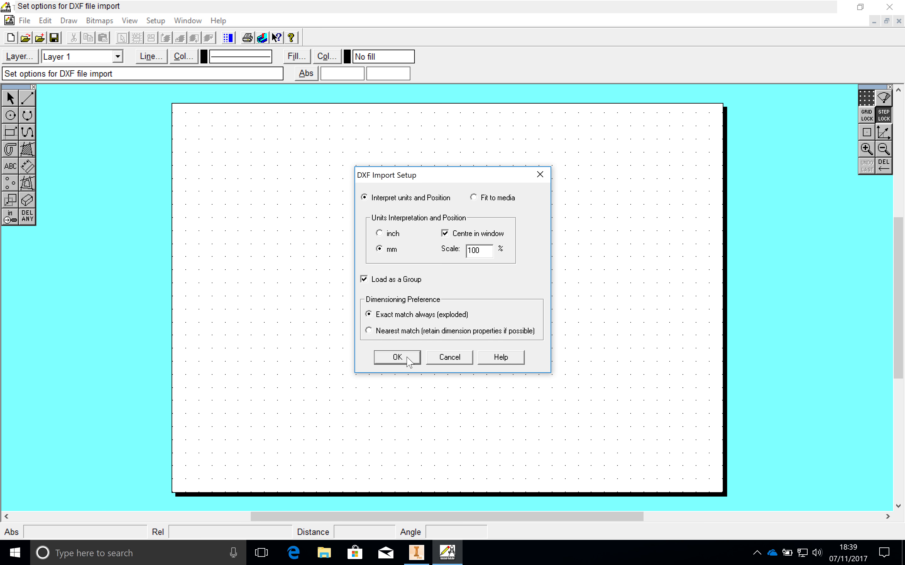
{"action": "left_click", "coordinate": [407, 358]}
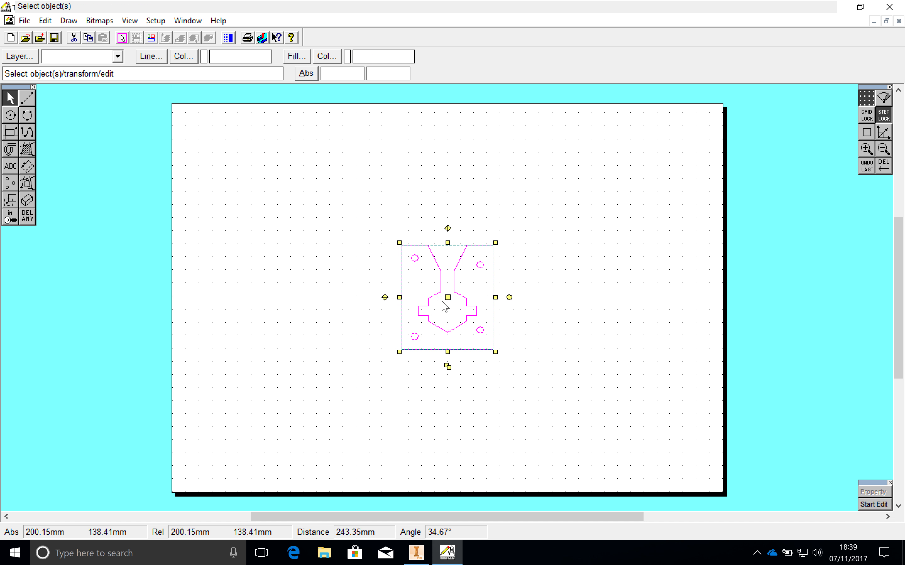
{"action": "mouse_move", "coordinate": [449, 299]}
{"action": "left_mouse_down"}
{"action": "mouse_move", "coordinate": [342, 218]}
{"action": "mouse_move", "coordinate": [225, 162]}
{"action": "left_mouse_up"}
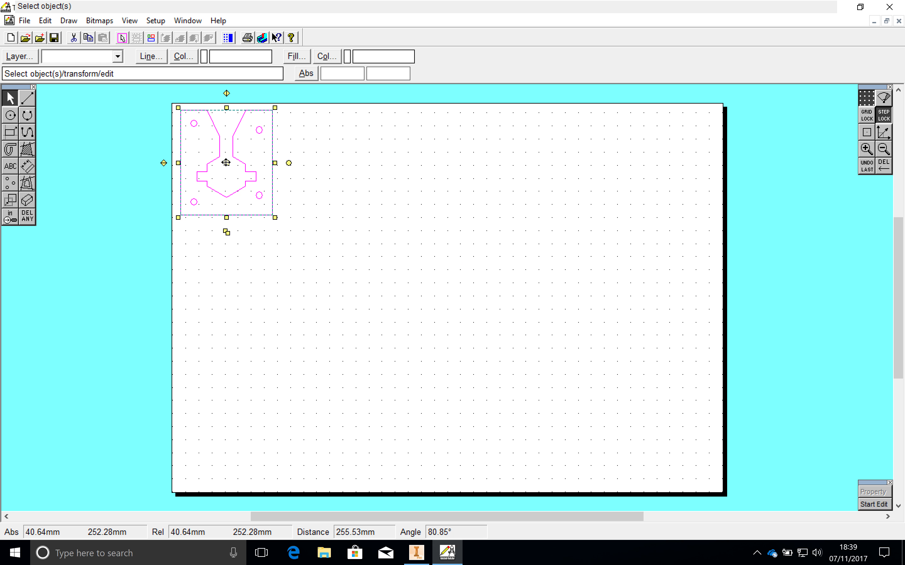
{"action": "left_click", "coordinate": [320, 252]}
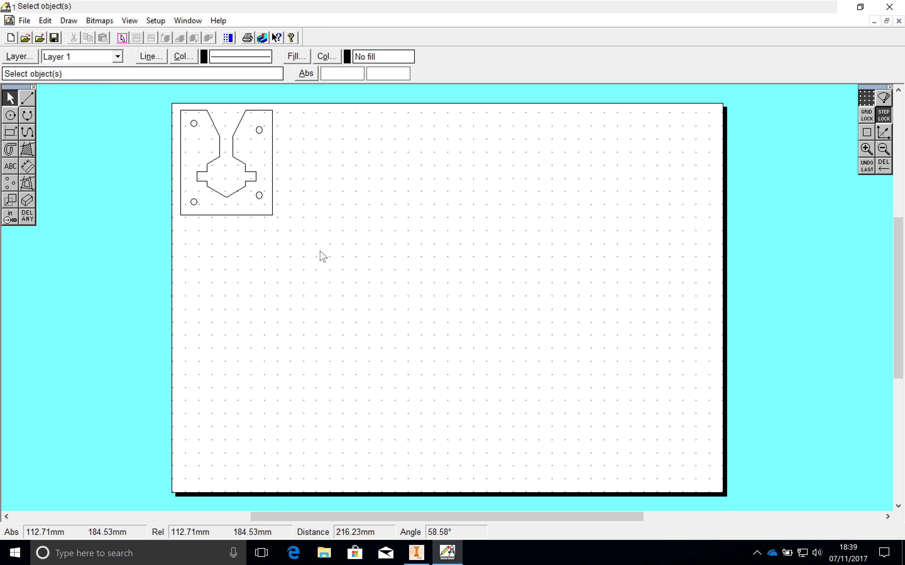